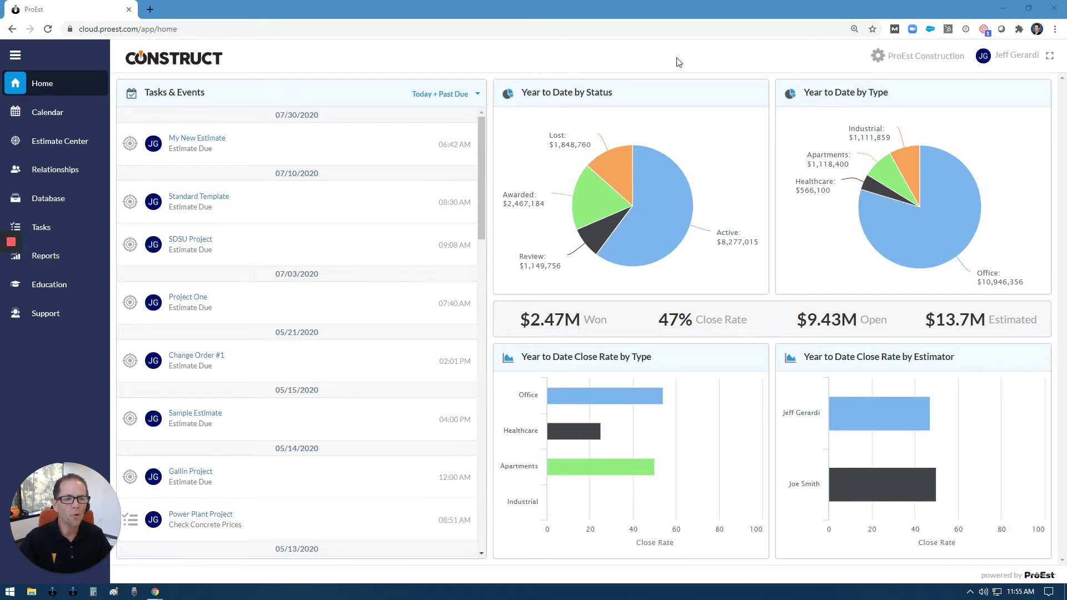
# Step: Open the Standard Process workflow from the company Workflows settings
pyautogui.click(909, 58)
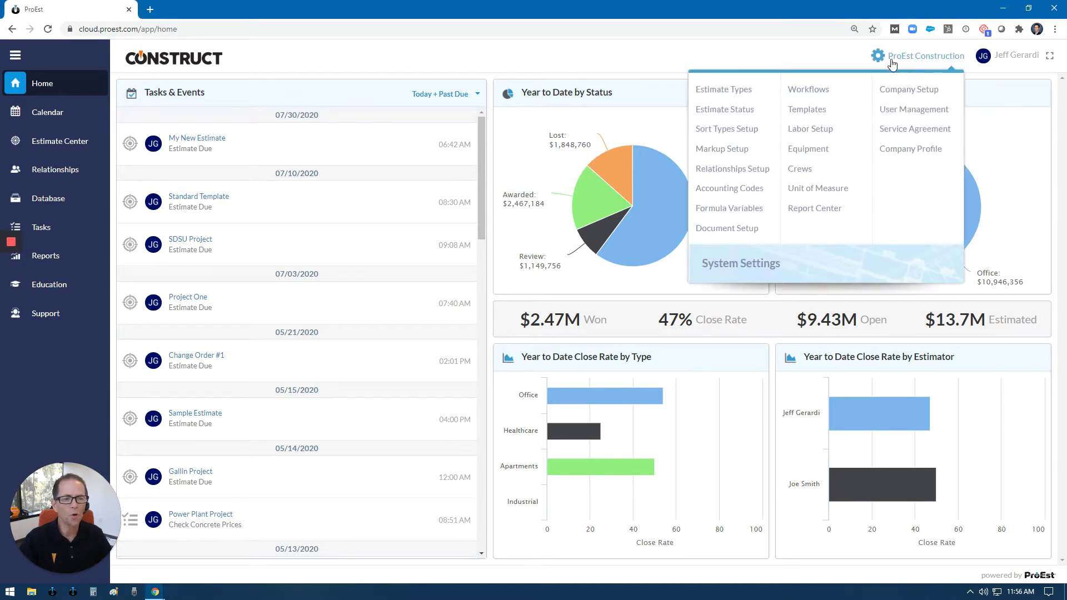
pyautogui.click(813, 90)
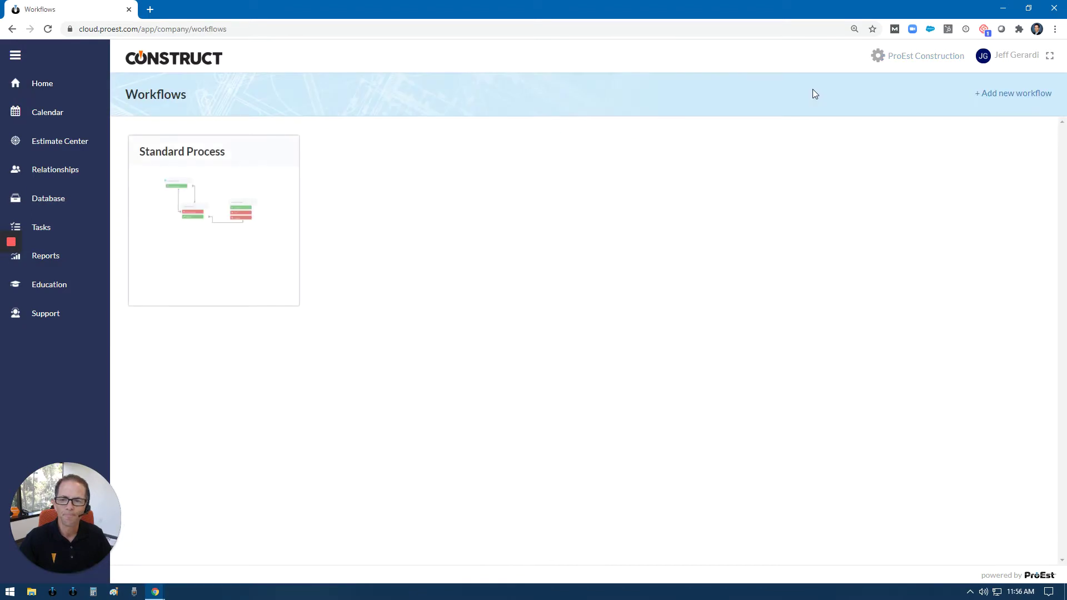
pyautogui.click(256, 219)
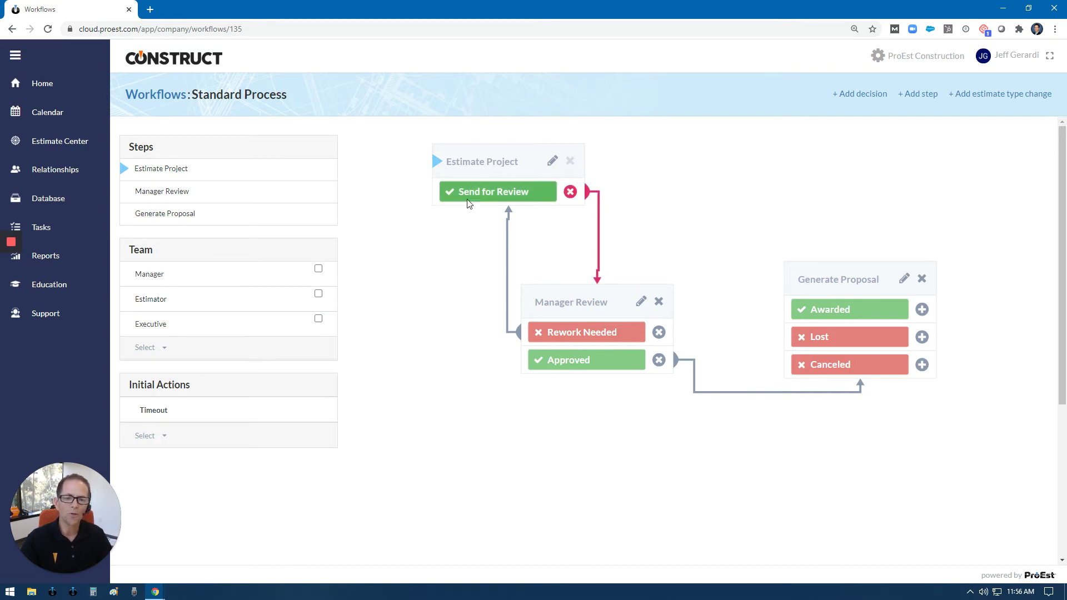
# Step: Reposition the Estimate Project, Manager Review and Generate Proposal boxes, moving Generate Proposal higher
pyautogui.moveTo(482, 160); pyautogui.dragTo(485, 161)
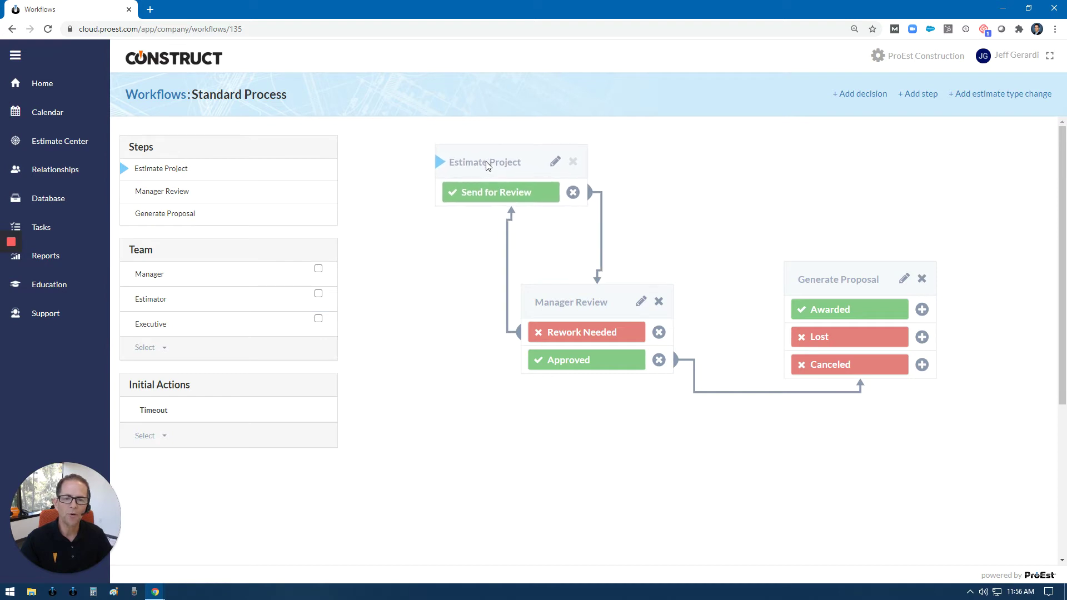
pyautogui.moveTo(568, 302); pyautogui.dragTo(564, 303)
pyautogui.moveTo(860, 275); pyautogui.dragTo(866, 282)
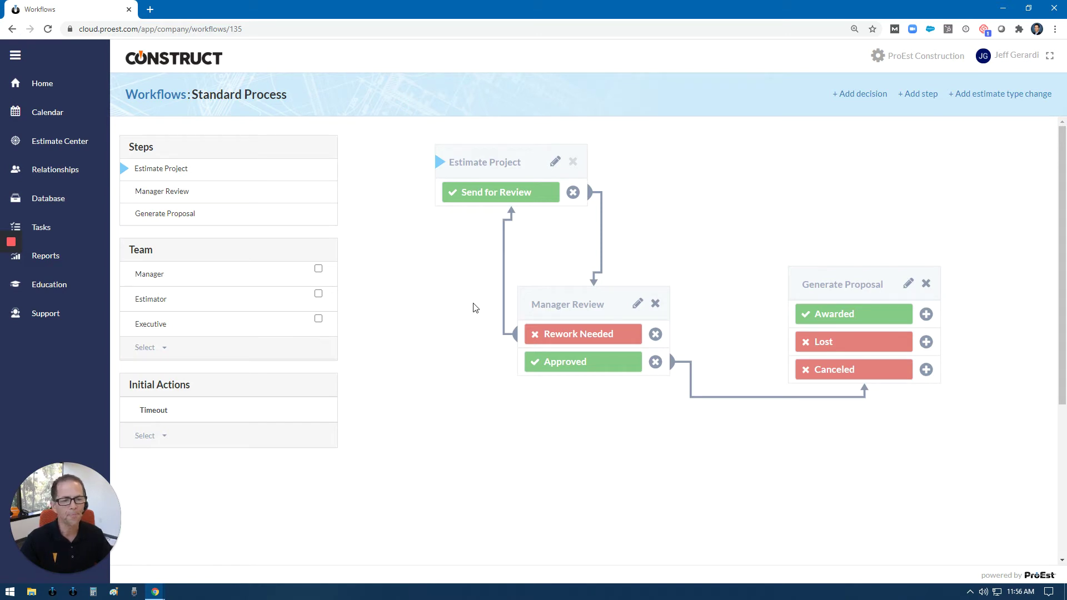
pyautogui.moveTo(825, 279); pyautogui.dragTo(819, 255)
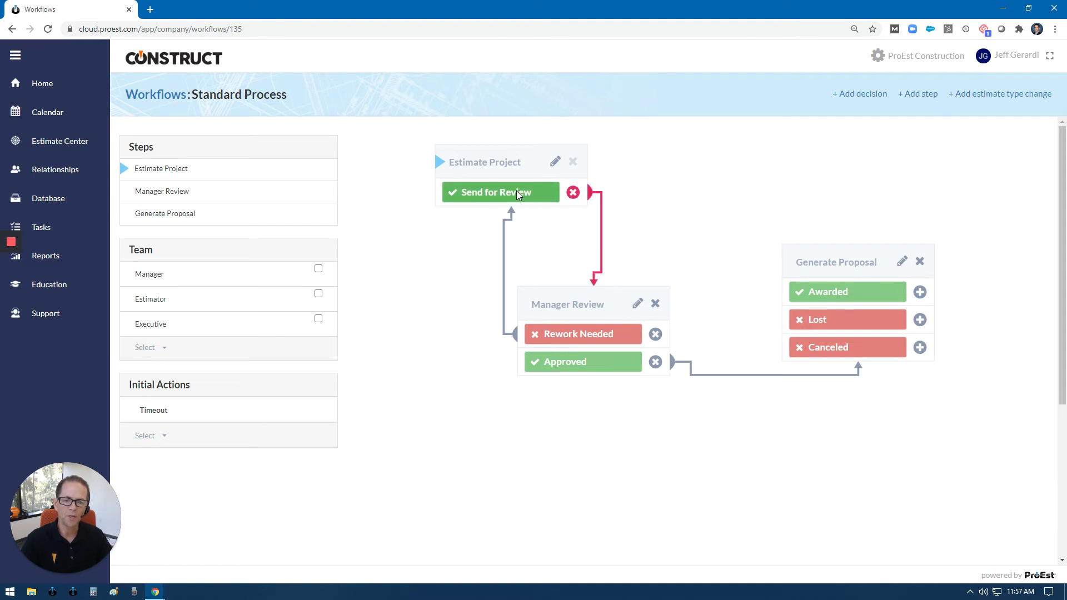
# Step: Edit Estimate Project and expand its Change Status, Send Email, Add Task and Timeout actions
pyautogui.click(556, 164)
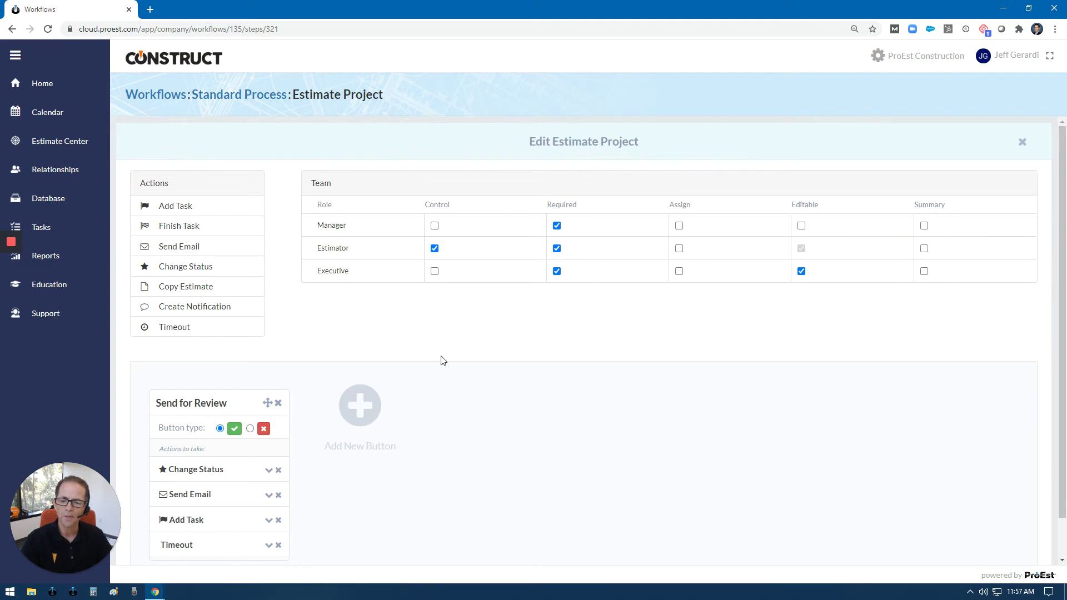
pyautogui.scroll(-1, 438, 359)
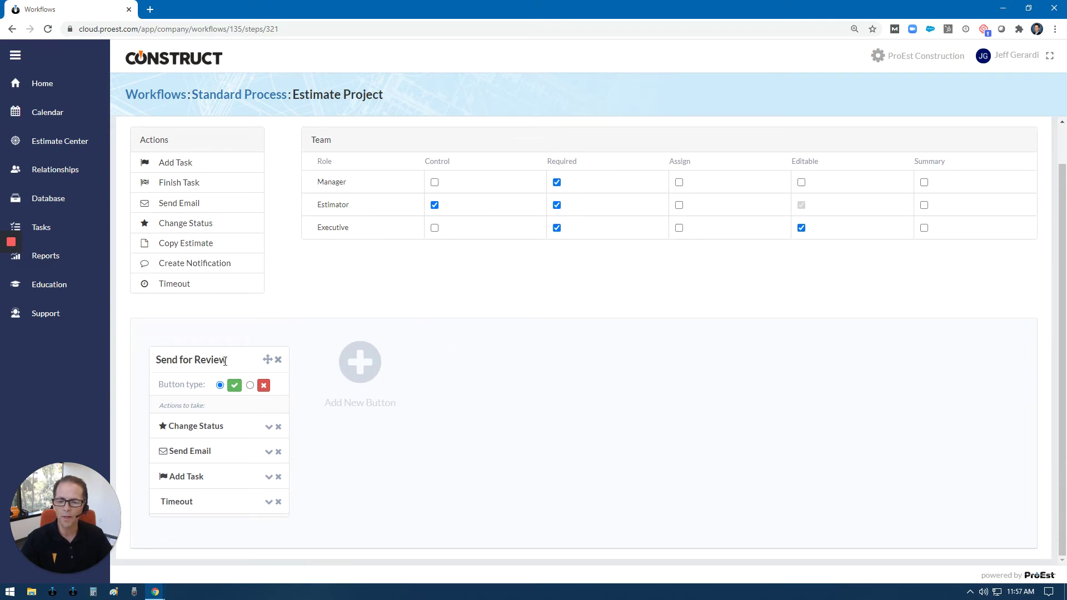
pyautogui.click(265, 428)
pyautogui.scroll(-1, 353, 450)
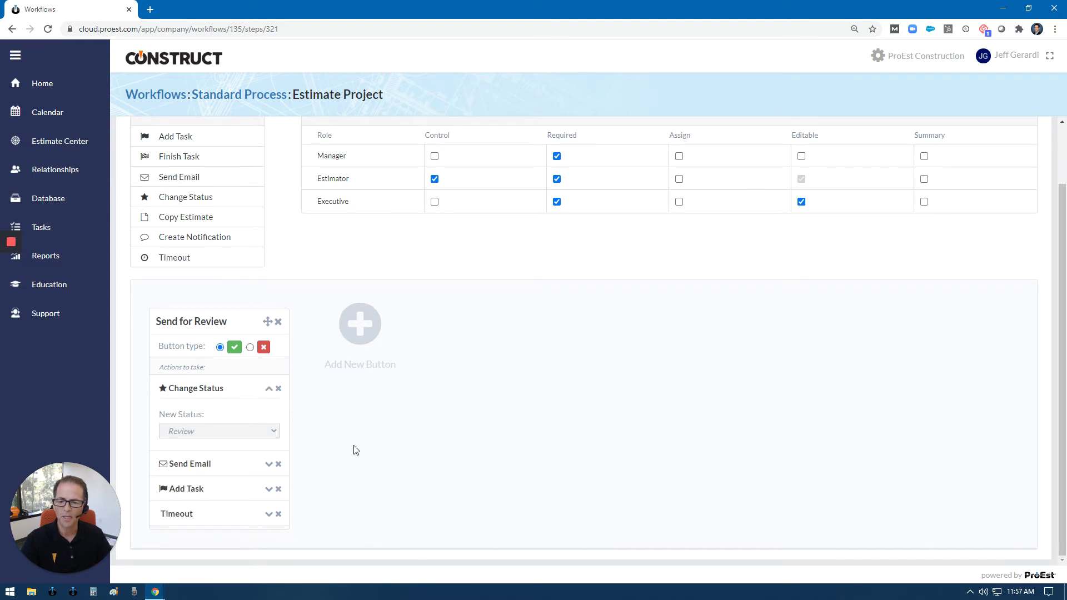
pyautogui.click(269, 463)
pyautogui.scroll(-2, 403, 493)
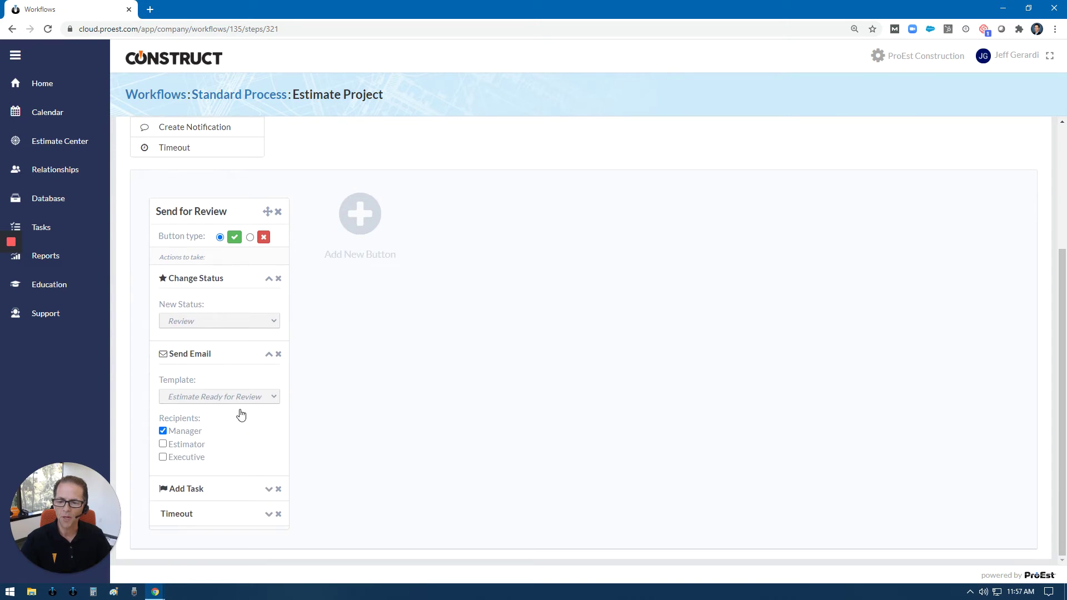
pyautogui.click(269, 489)
pyautogui.scroll(-2, 334, 491)
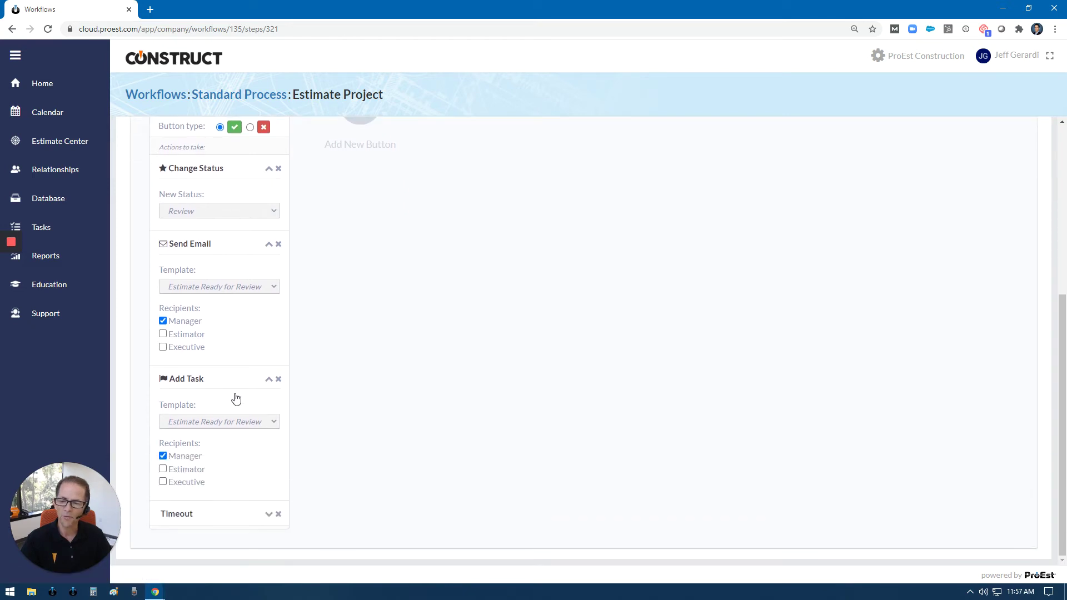
pyautogui.click(254, 514)
pyautogui.scroll(-3, 392, 489)
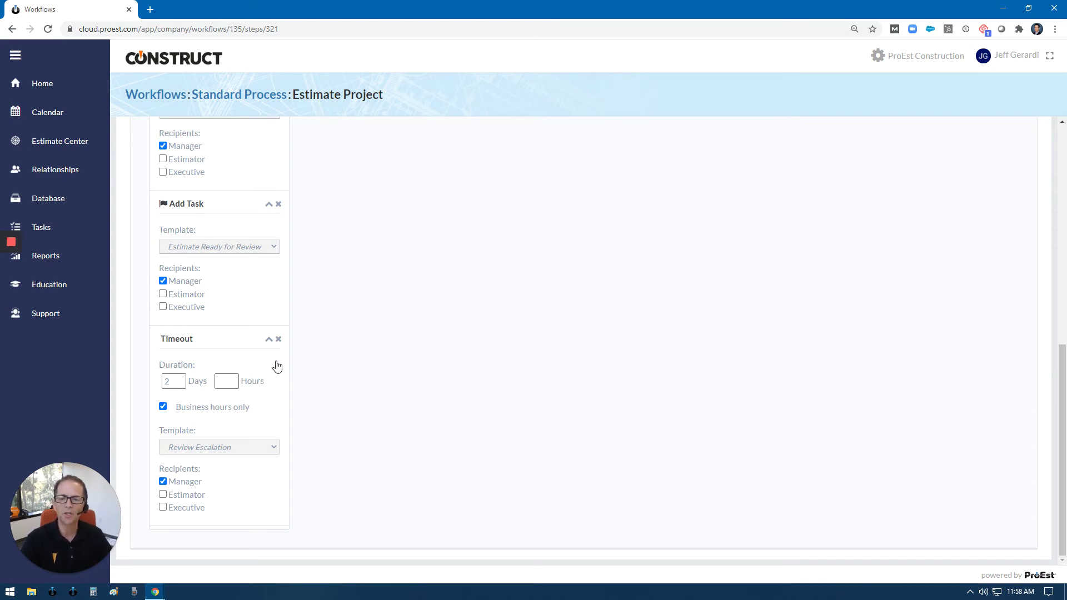
pyautogui.scroll(2, 417, 355)
pyautogui.scroll(2, 423, 348)
pyautogui.scroll(2, 423, 347)
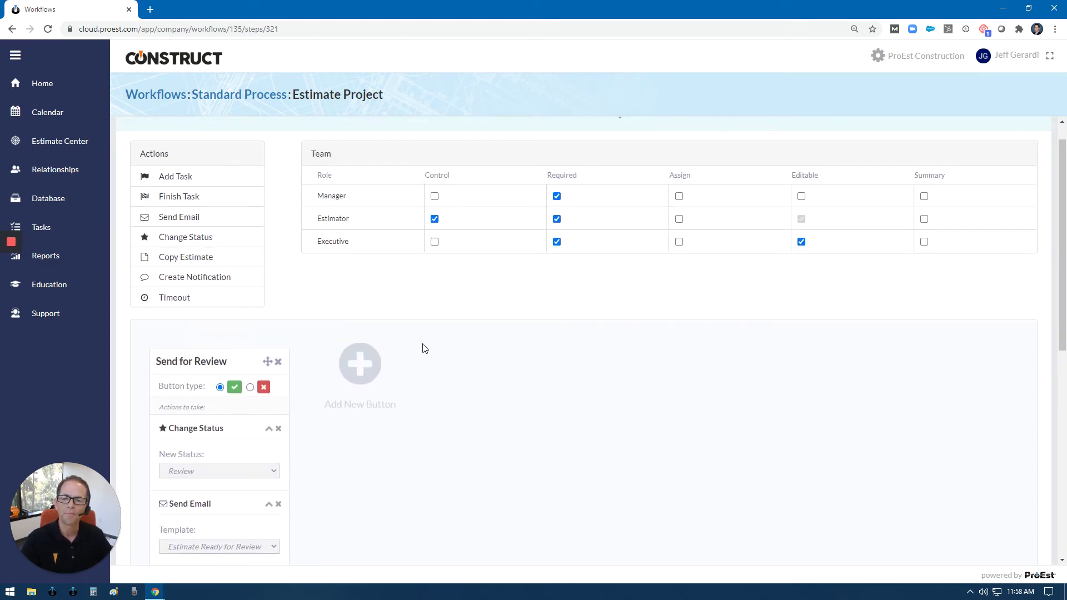
pyautogui.scroll(1, 422, 348)
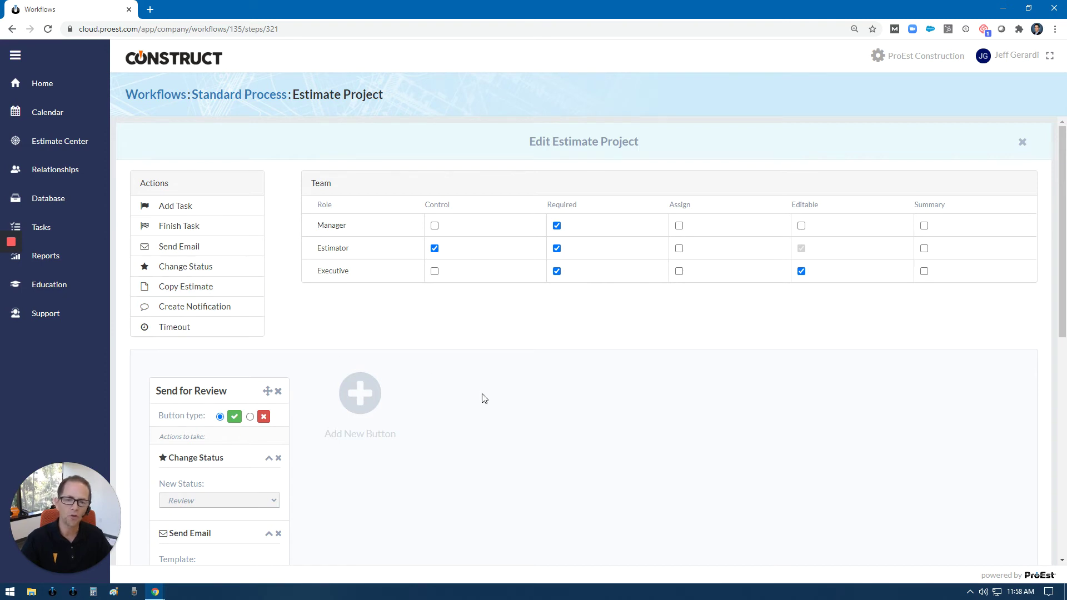
# Step: Close the Estimate Project settings and open the Templates settings page in a new tab
pyautogui.click(1023, 148)
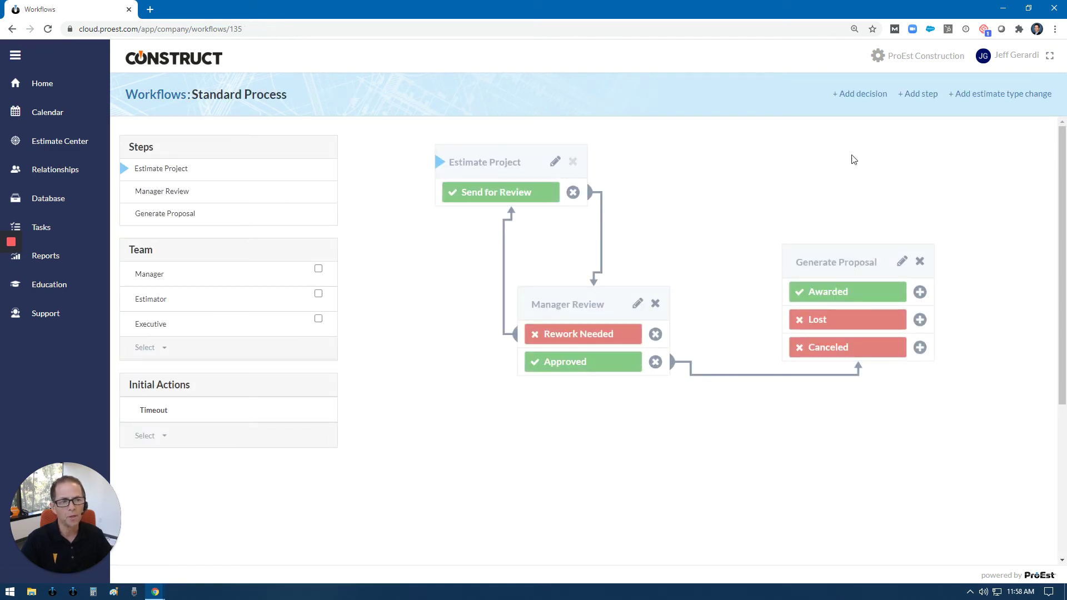
pyautogui.click(924, 63)
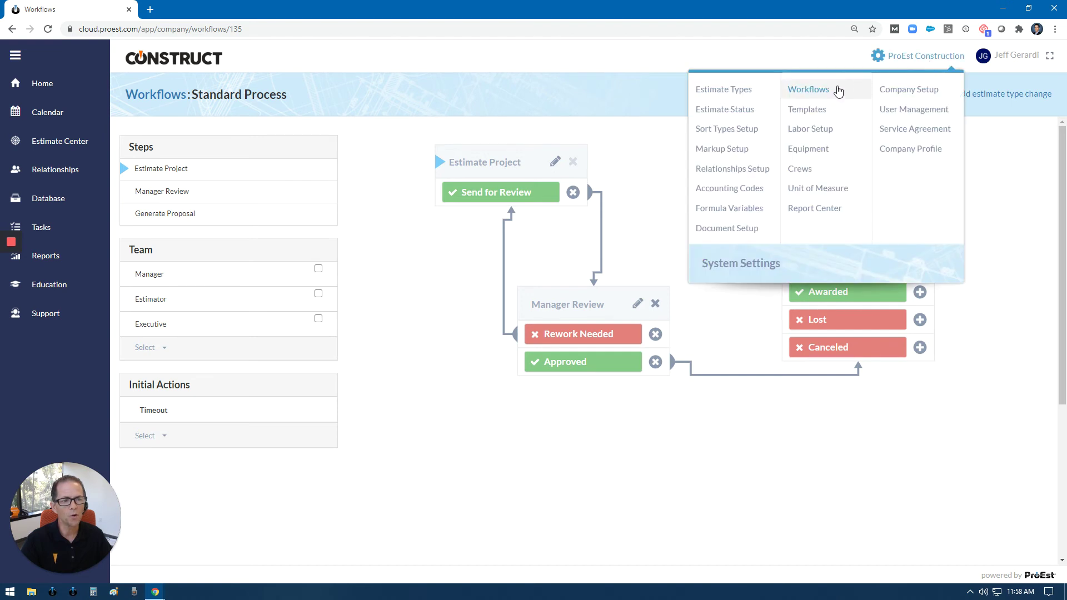
pyautogui.rightClick(807, 108)
pyautogui.click(821, 119)
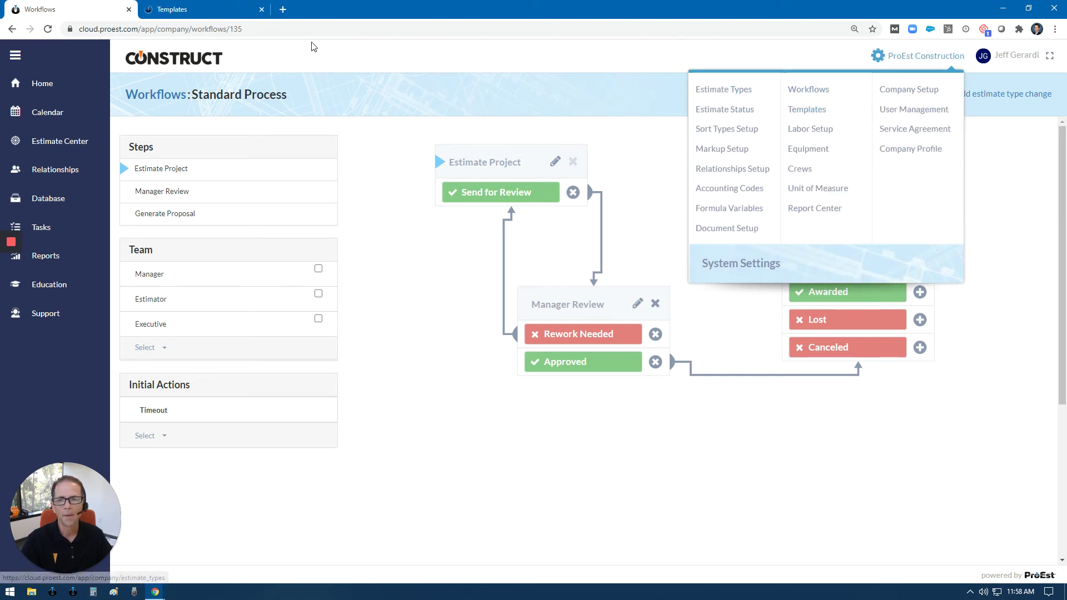
# Step: Inspect the Estimate Ready for Review email template in the Templates tab, then close it
pyautogui.click(226, 9)
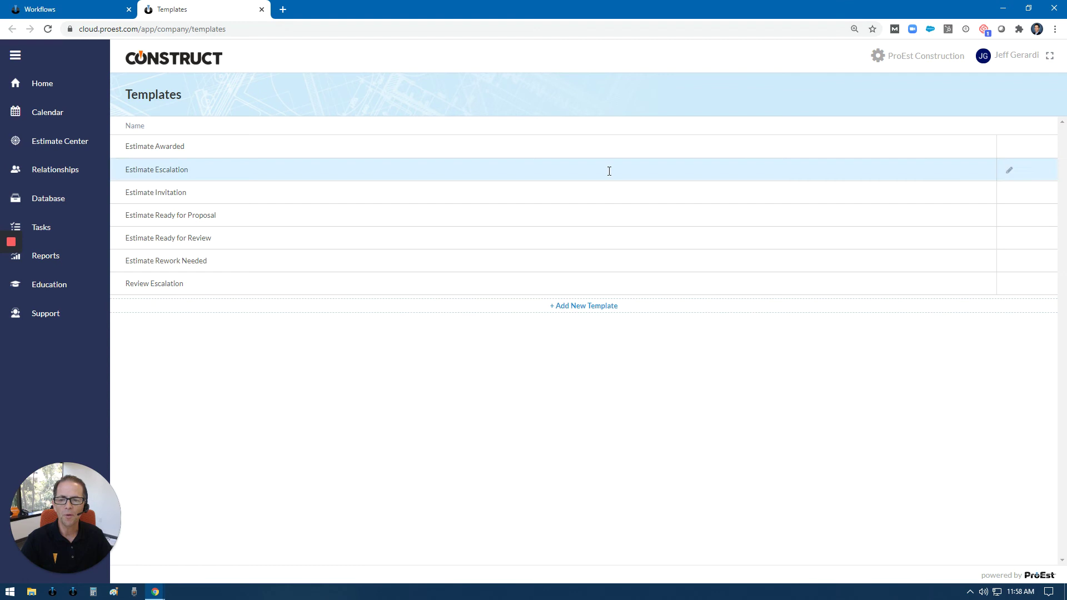
pyautogui.moveTo(583, 238)
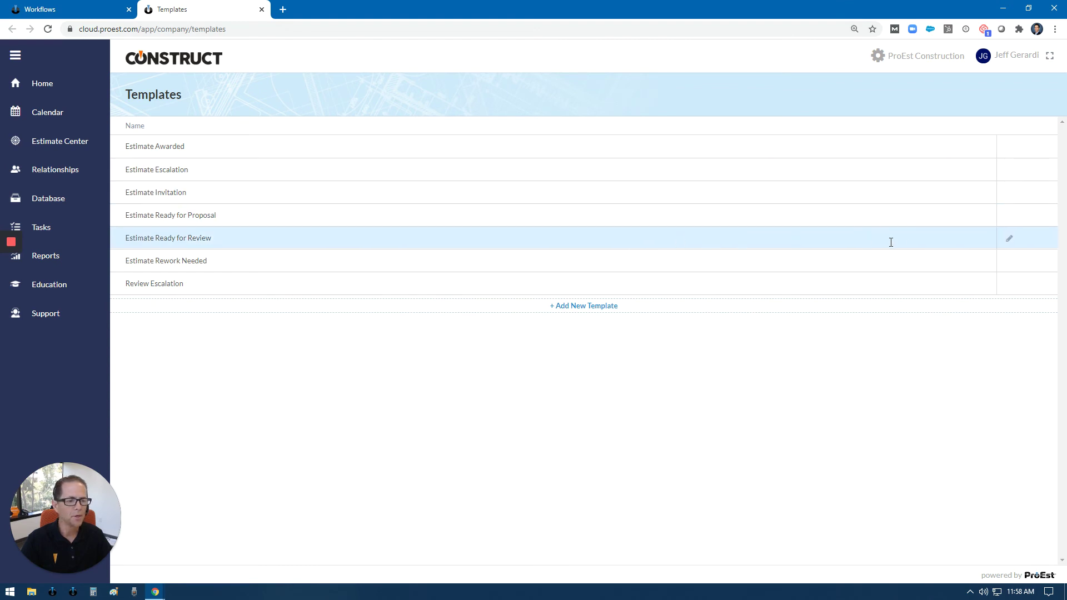
pyautogui.click(1010, 243)
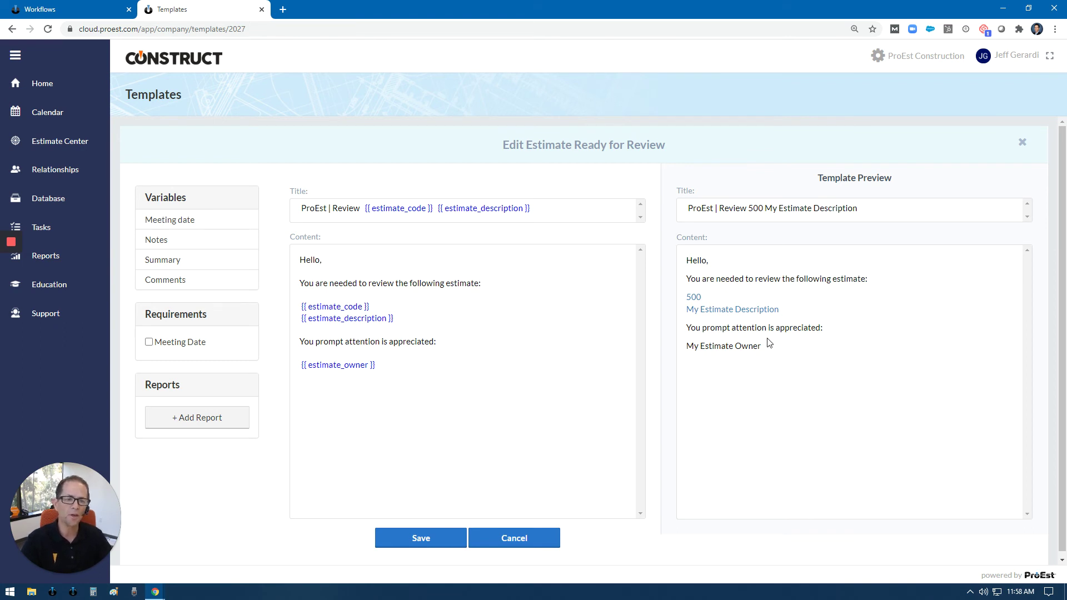
pyautogui.click(1022, 144)
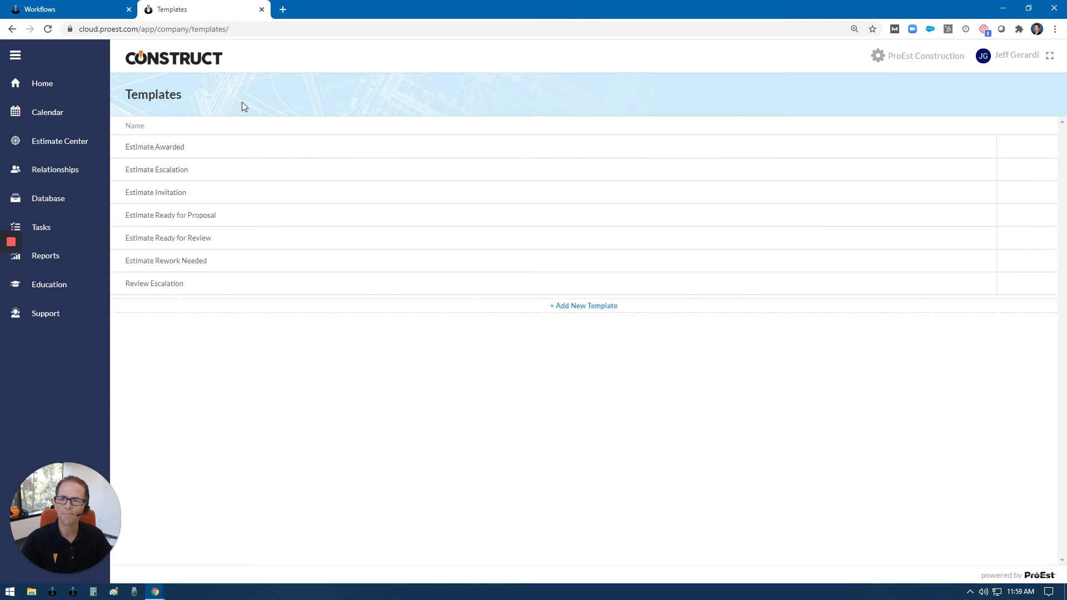
# Step: Switch back to the browser tab showing the Standard Process workflow
pyautogui.click(73, 9)
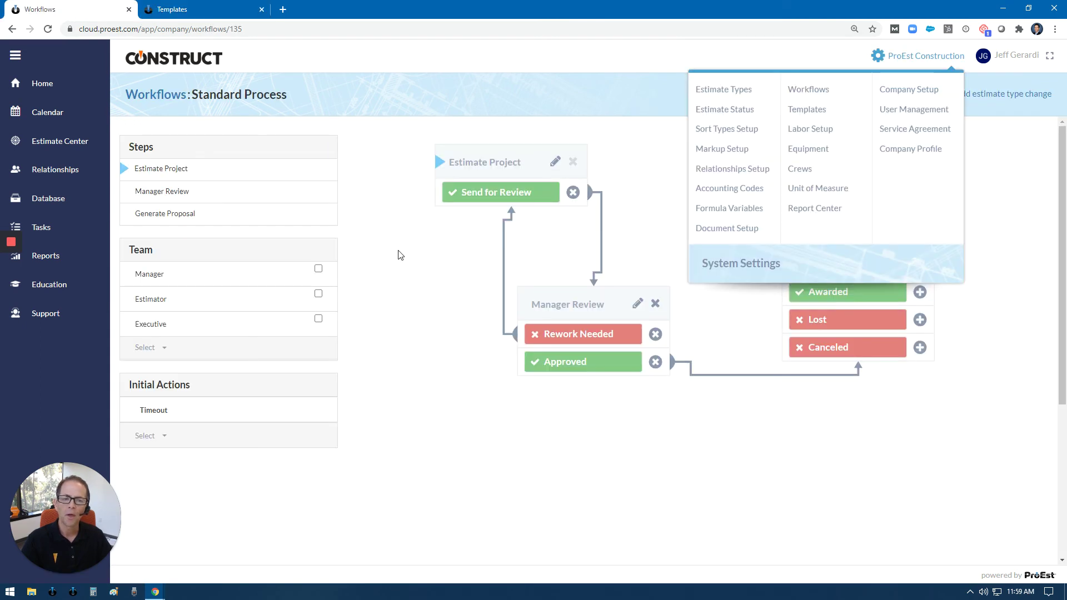